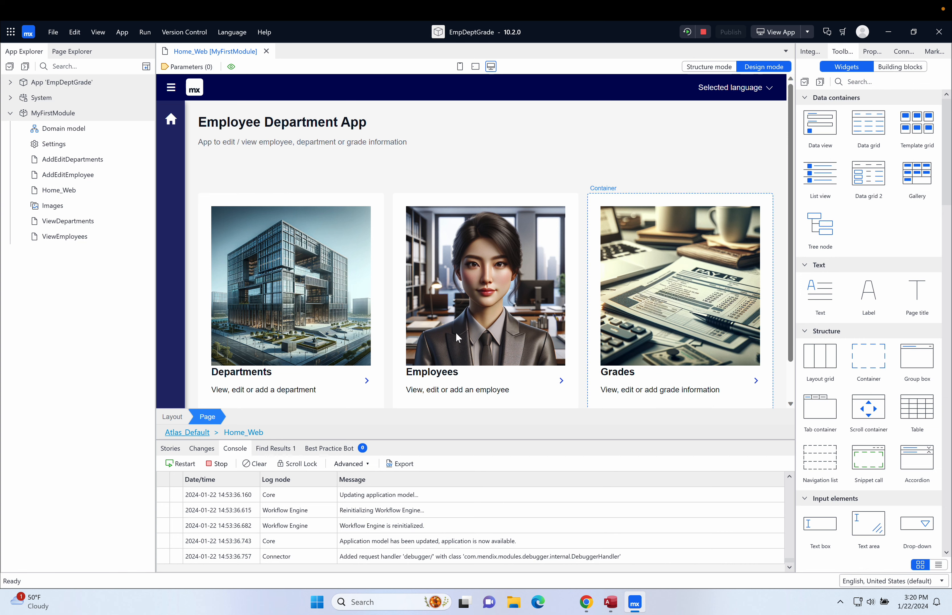
Open MyFirstModule's domain model to show the Department and Employee entities
double_click(71, 133)
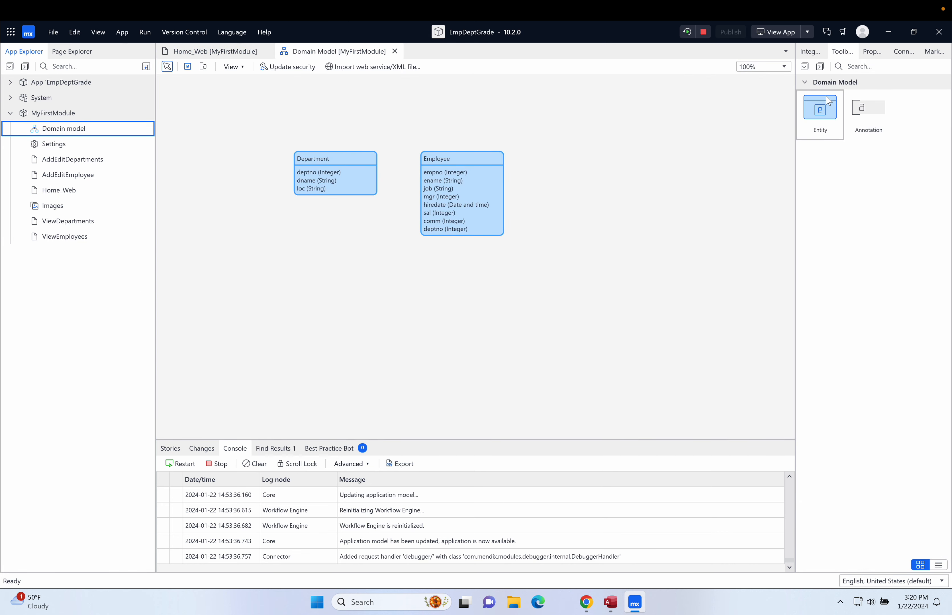
Add a new entity named Grade with an Integer attribute Grade
left_click_drag(824, 105, 595, 181)
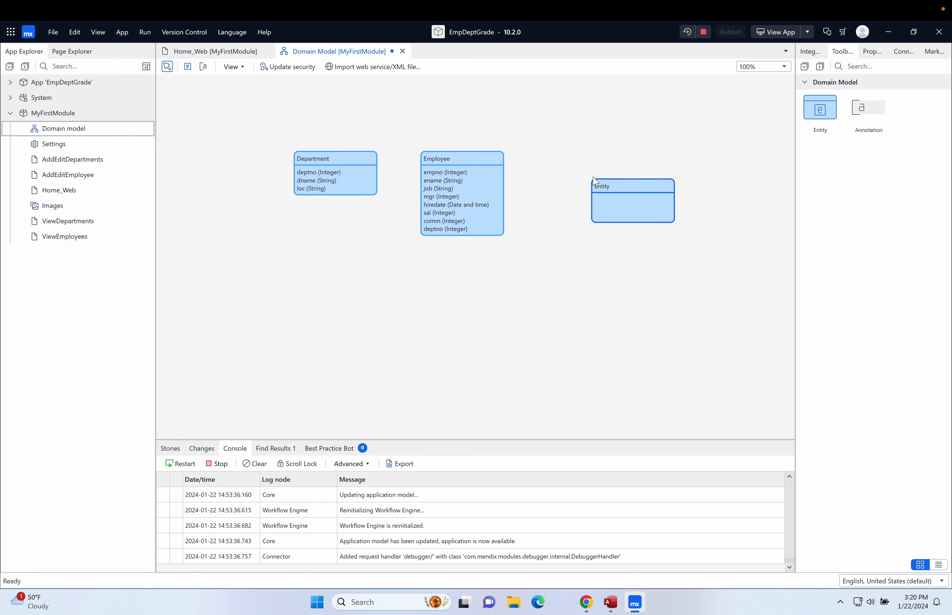
double_click(614, 188)
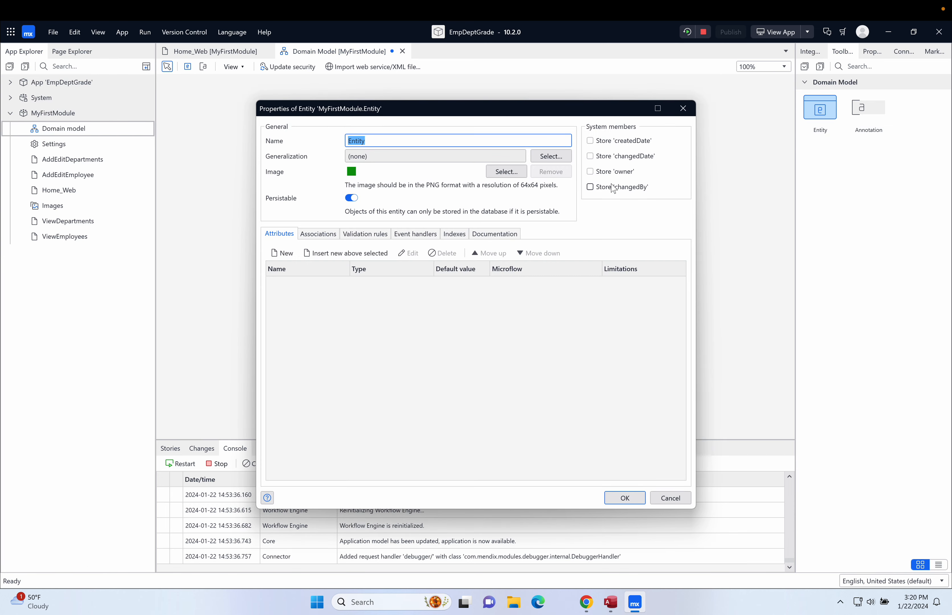
type("Grade")
left_click(286, 253)
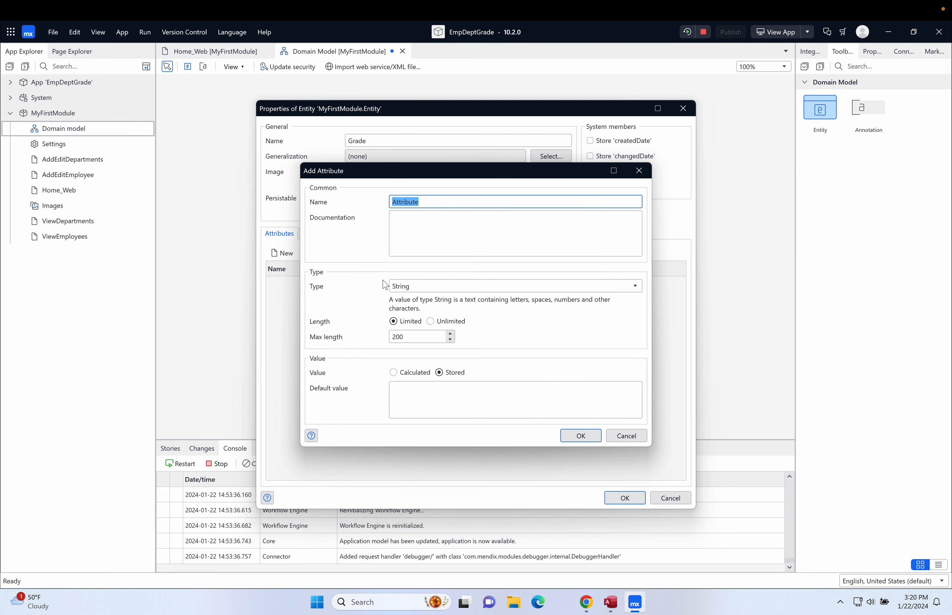
type("Grade")
left_click(417, 287)
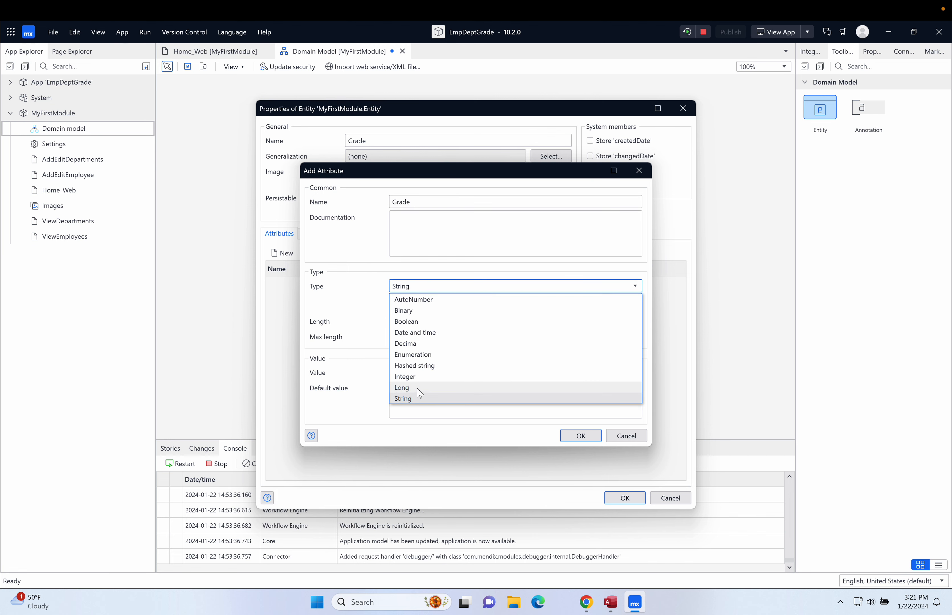
left_click(423, 378)
left_click(575, 390)
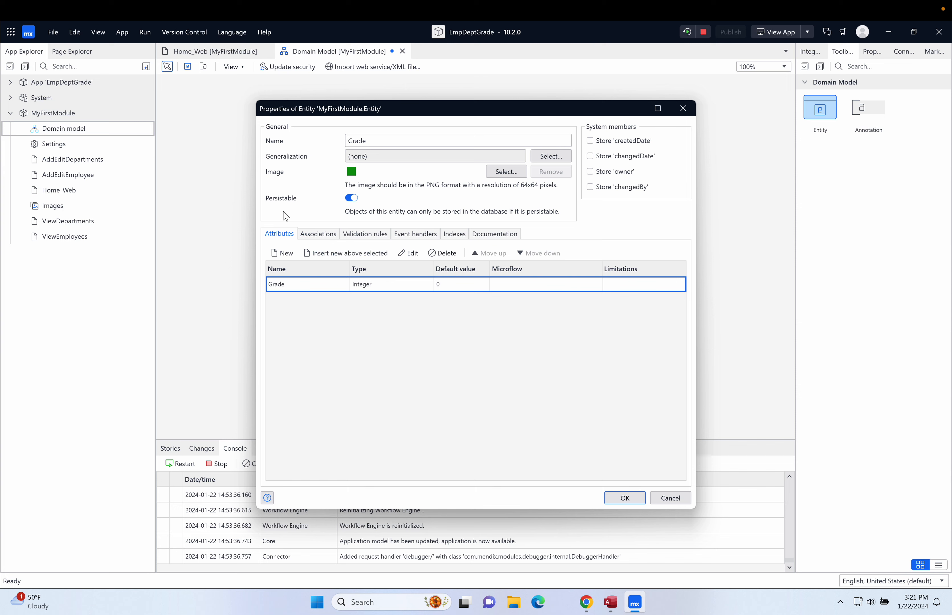
Add Integer attributes losal and hisal to Grade and apply the entity settings
left_click(285, 253)
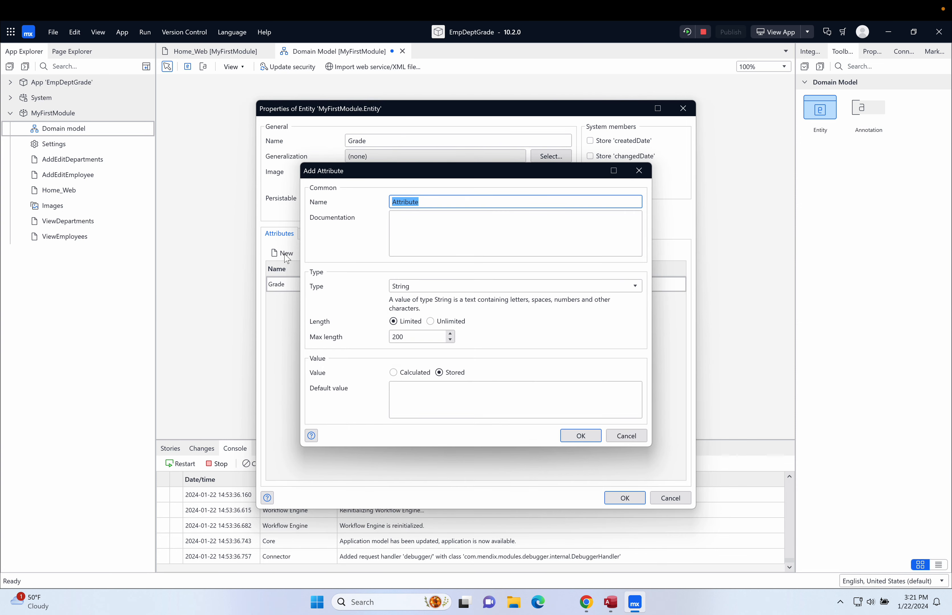
type("Iosal")
left_click(411, 285)
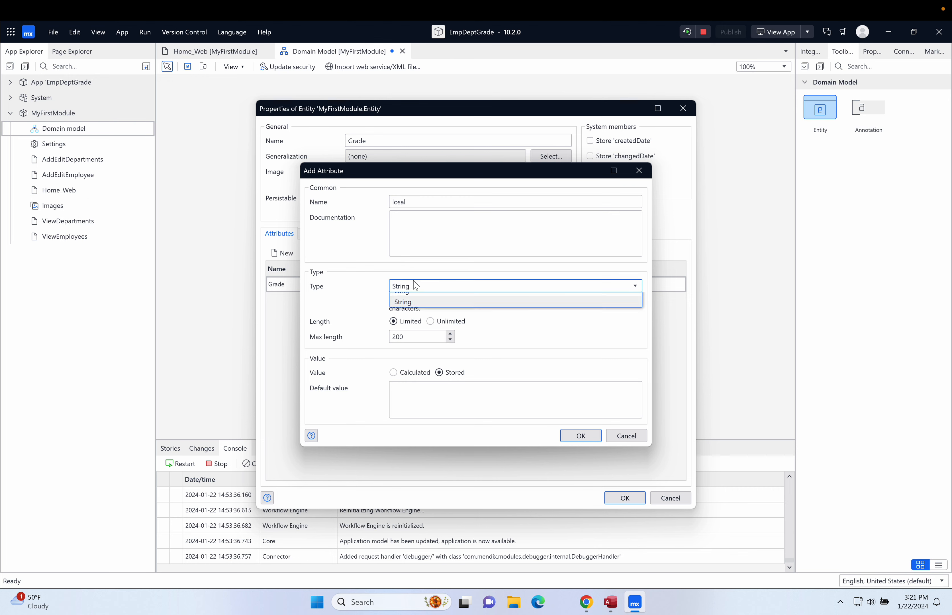
left_click(444, 377)
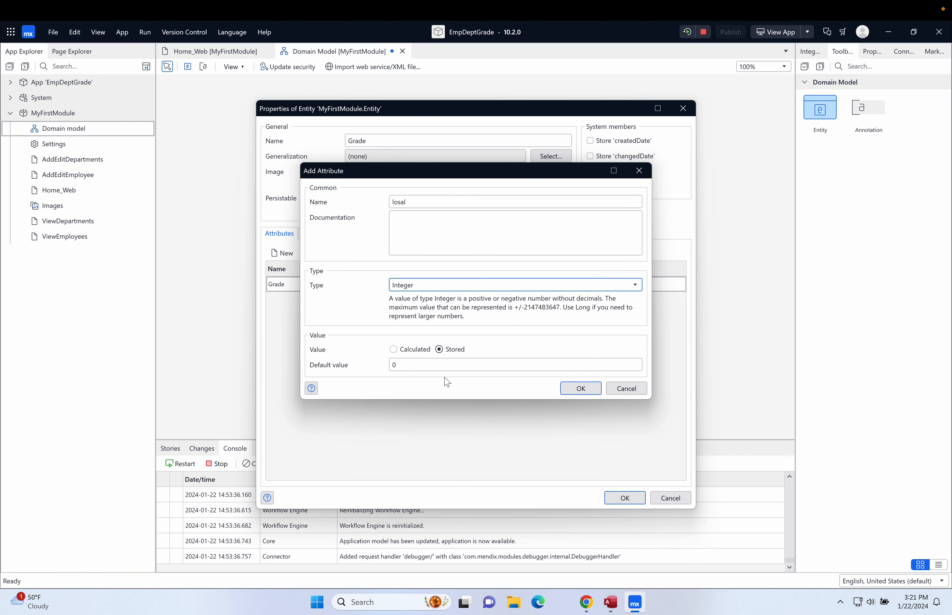
left_click(580, 388)
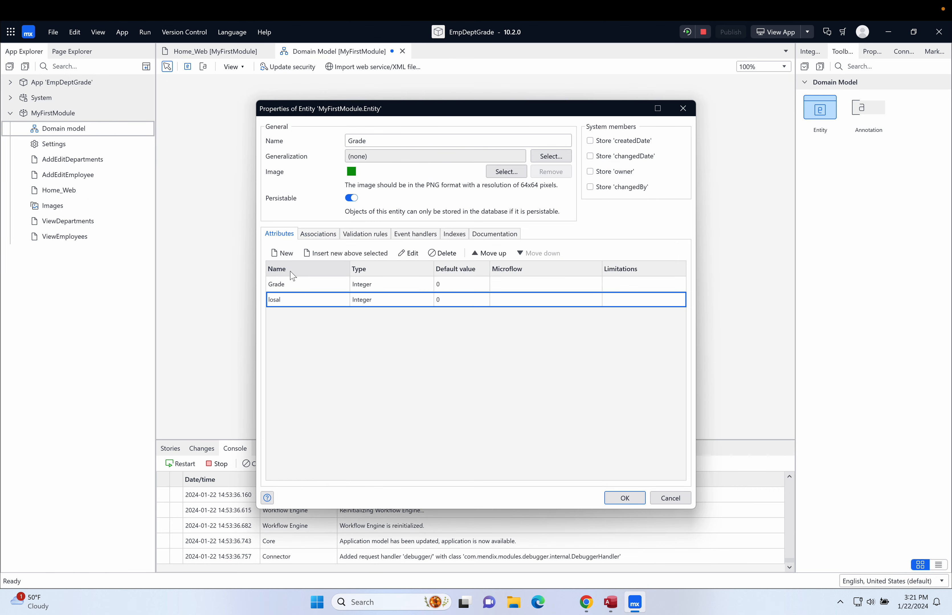
left_click(284, 252)
type("hisal")
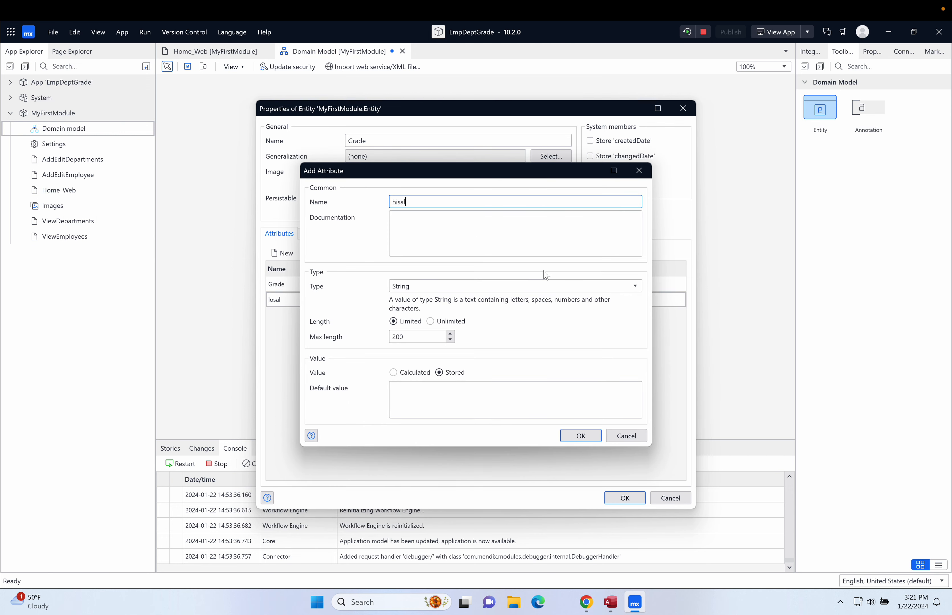
left_click(550, 286)
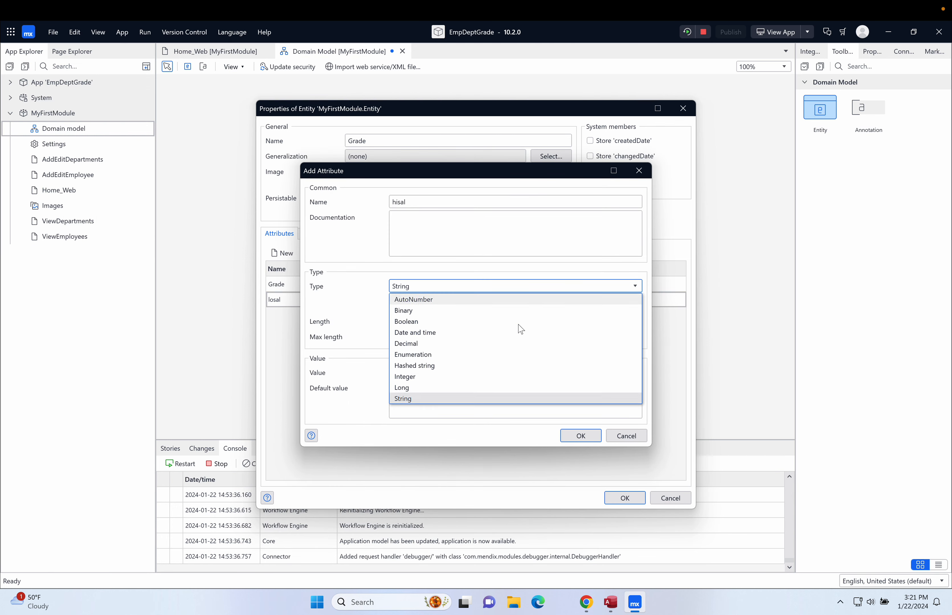
left_click(518, 384)
left_click(576, 387)
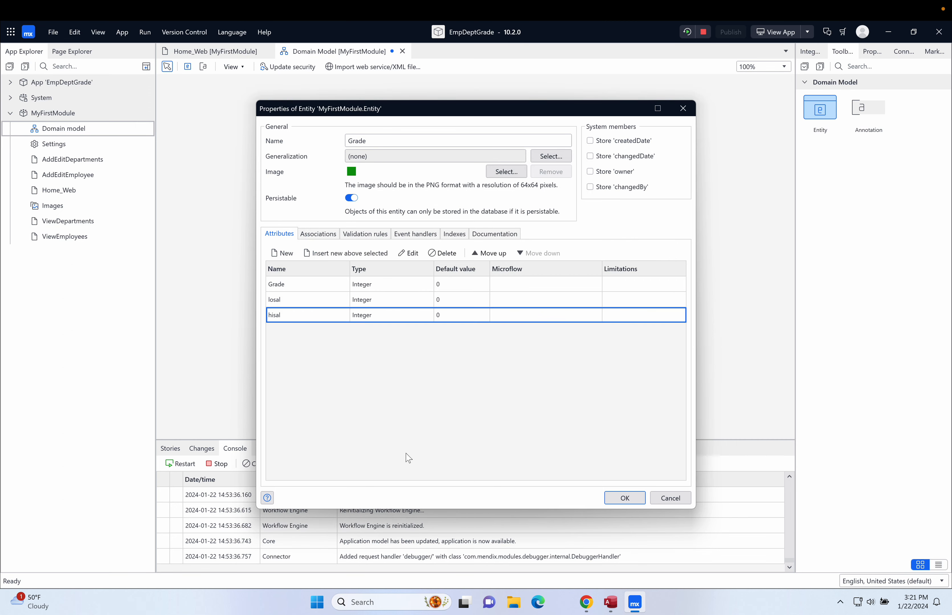
left_click(624, 498)
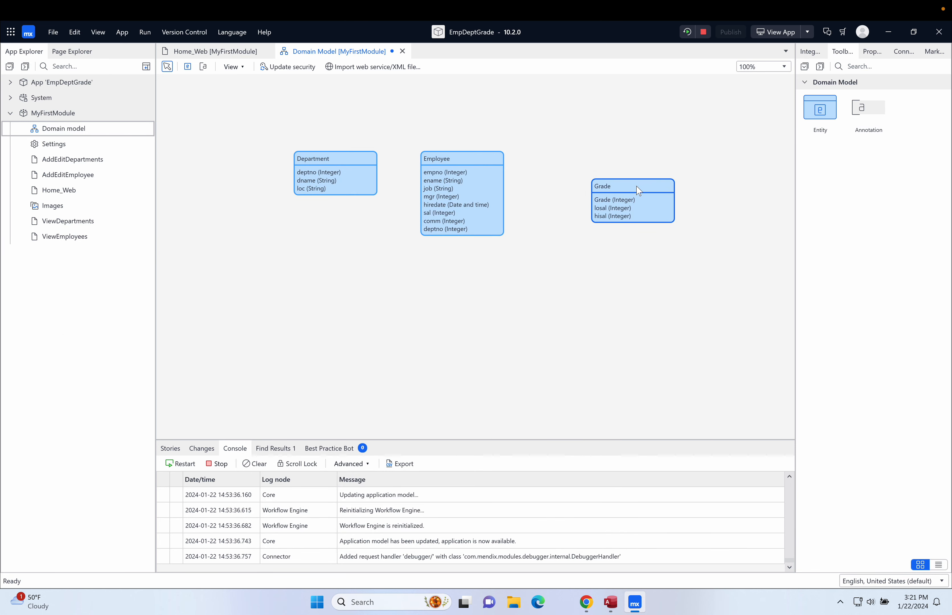
Shift the Grade entity left toward Employee and save the domain model
left_click_drag(639, 190, 605, 191)
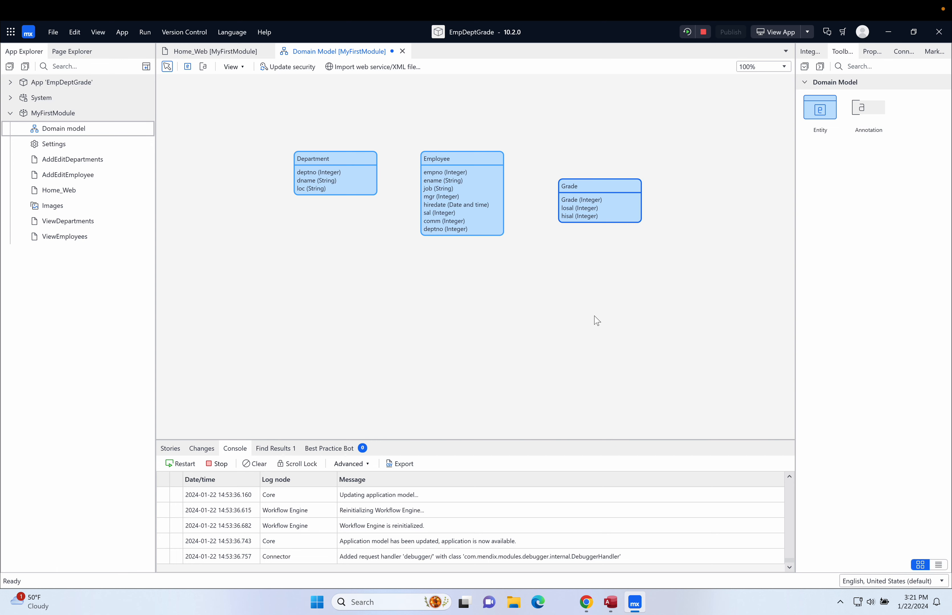
key("ctrl+s")
Generate Grade_NewEdit and Grade_Overview pages for the Grade entity only
right_click(597, 192)
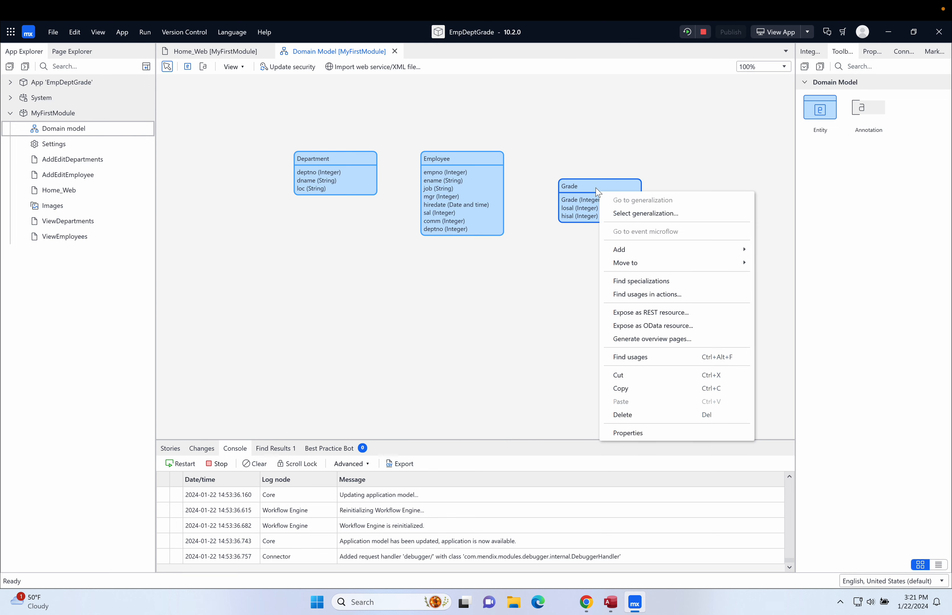
left_click(662, 340)
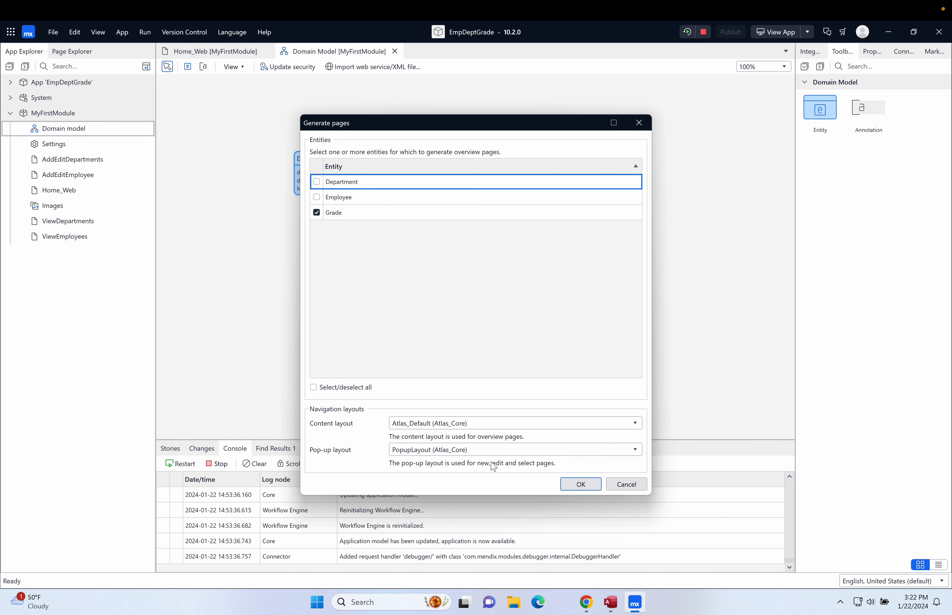
left_click(586, 489)
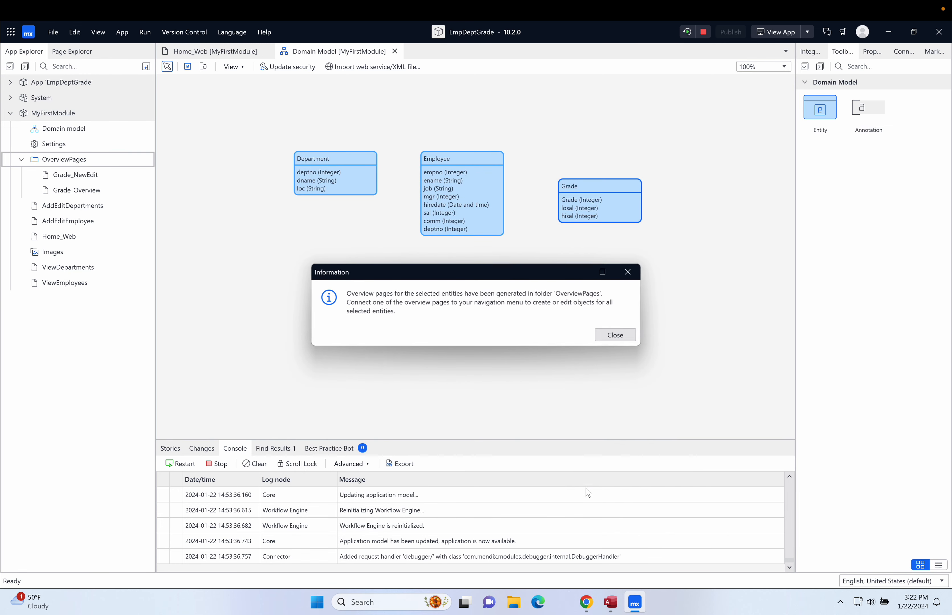
left_click(615, 337)
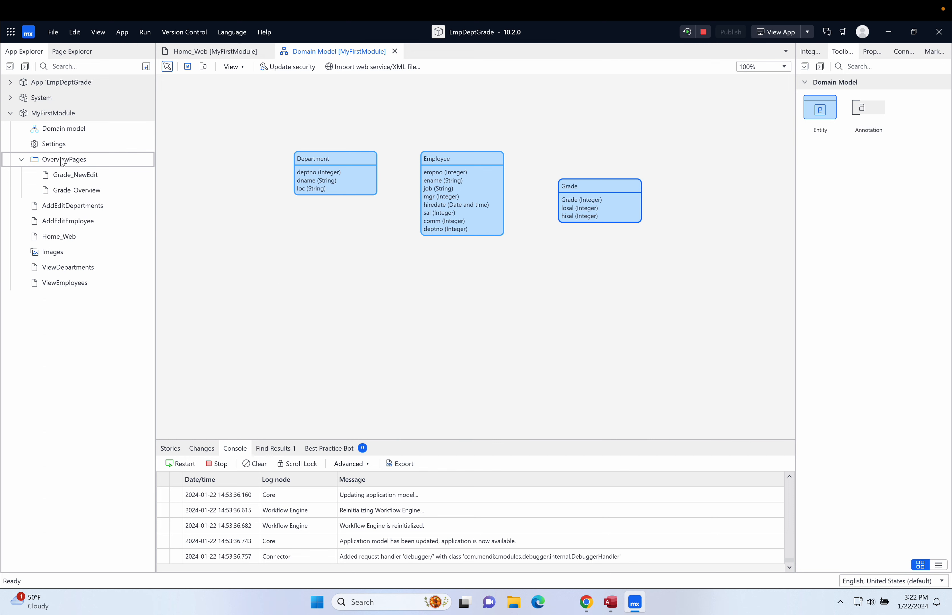
left_click(21, 161)
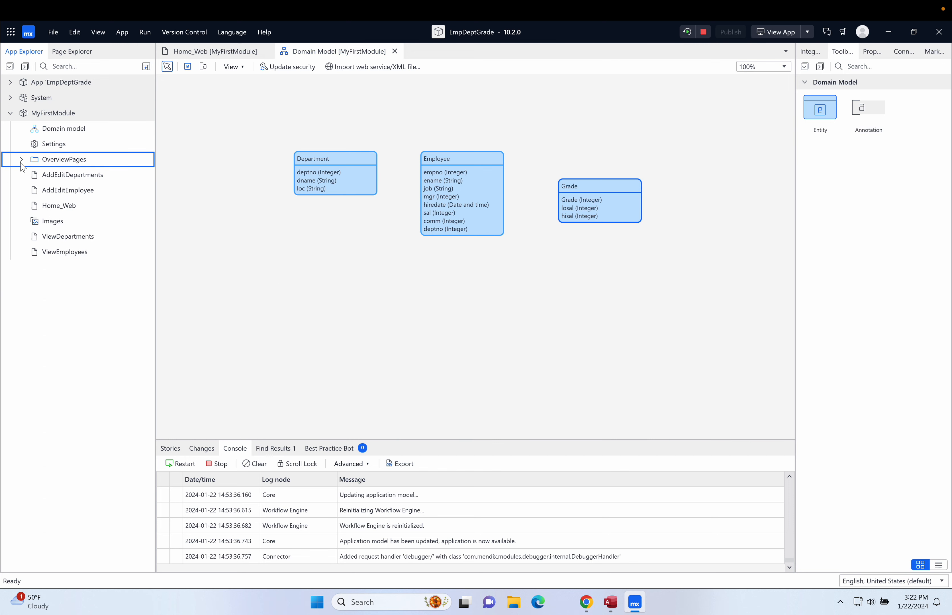
left_click(21, 161)
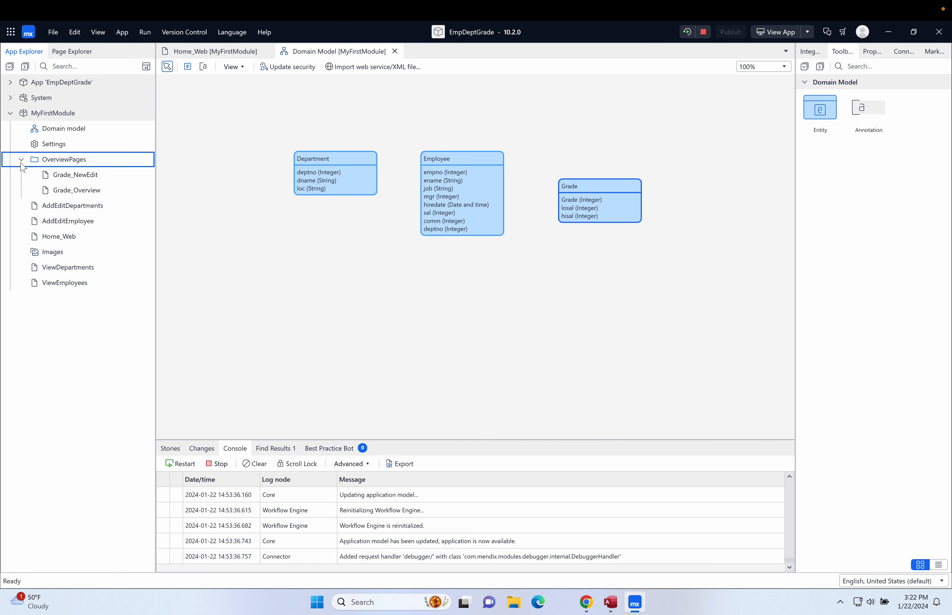
double_click(88, 191)
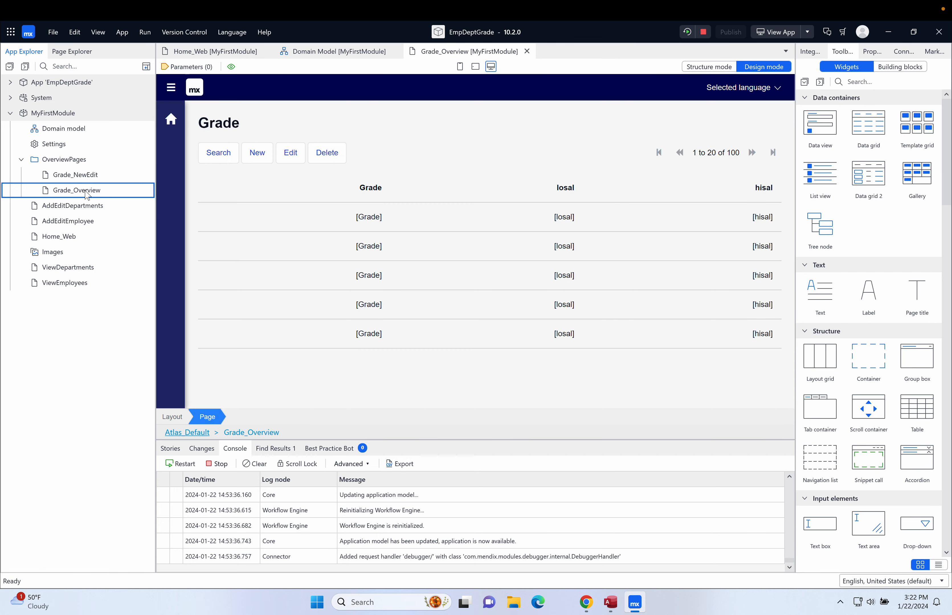
double_click(85, 181)
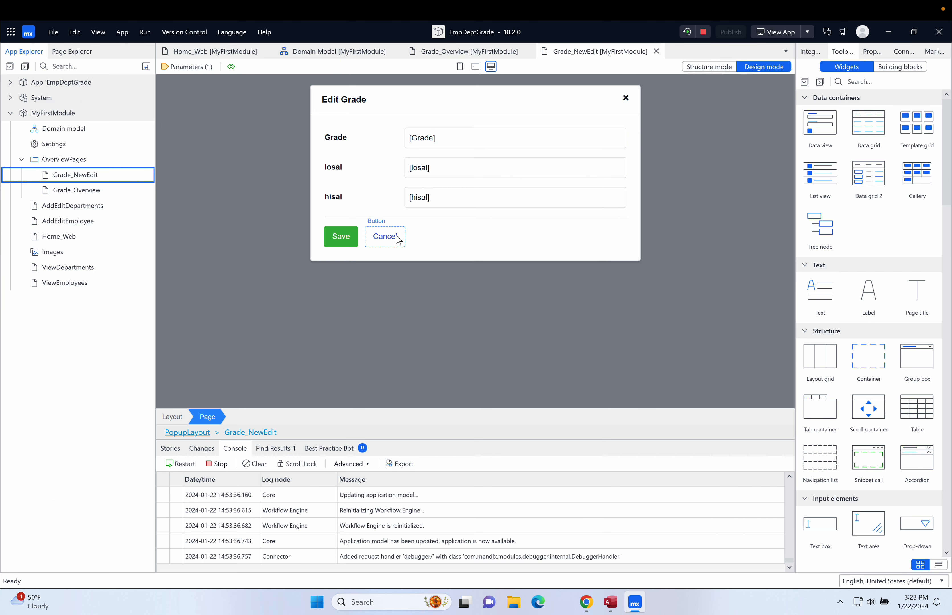
left_click(656, 51)
left_click(526, 51)
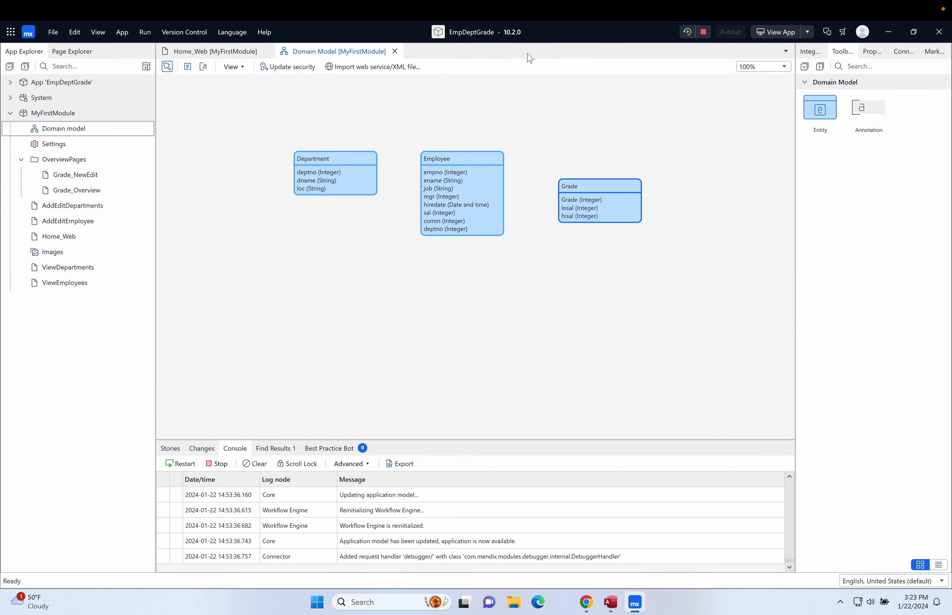
Make the Grades card's link on Home_Web show the Grade_Overview page on click
left_click(394, 51)
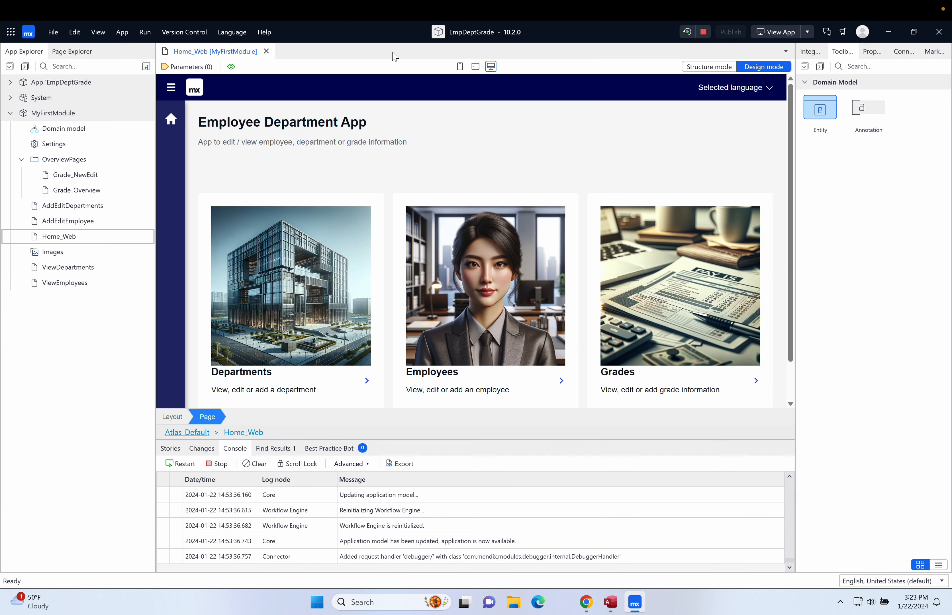
double_click(757, 383)
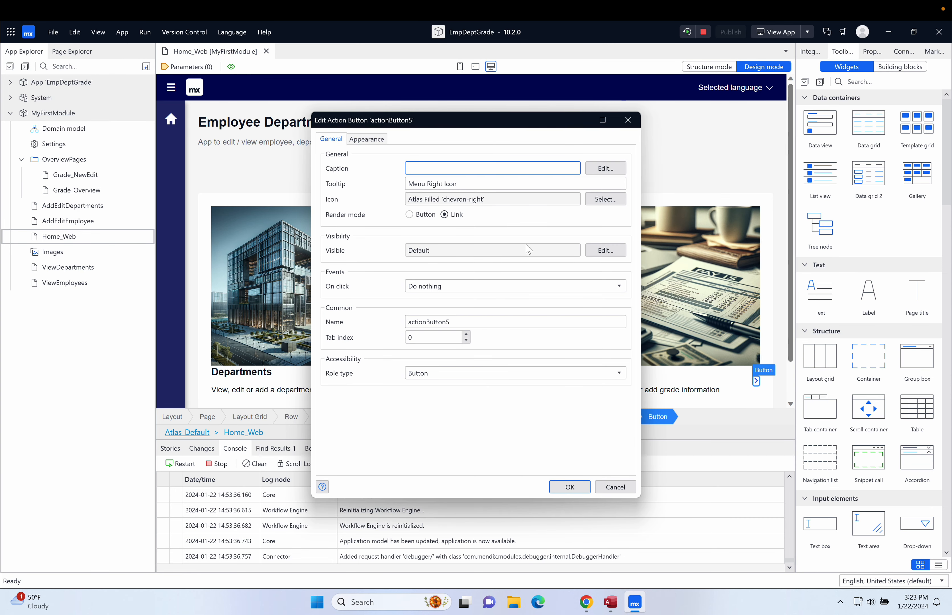
left_click(470, 287)
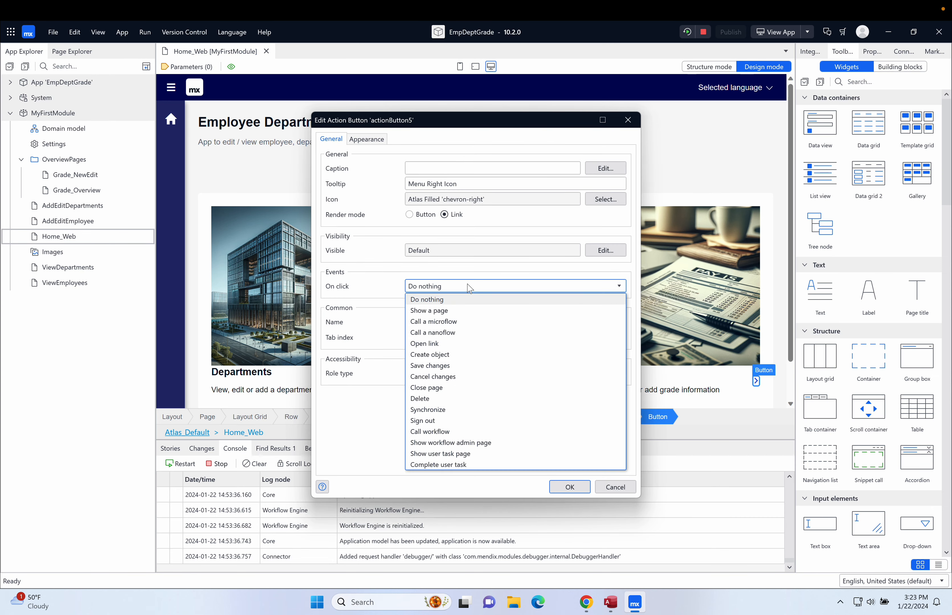
left_click(450, 312)
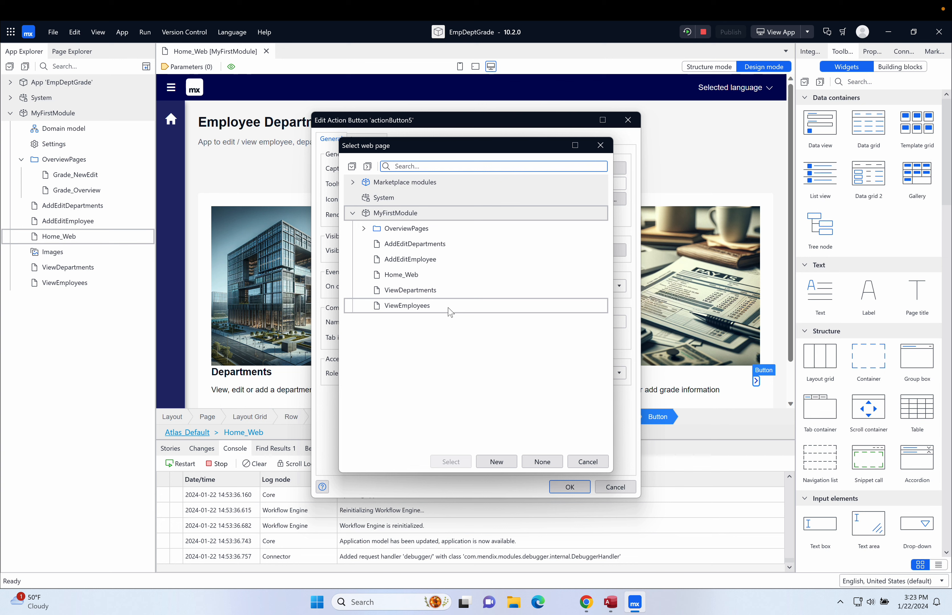
left_click(364, 231)
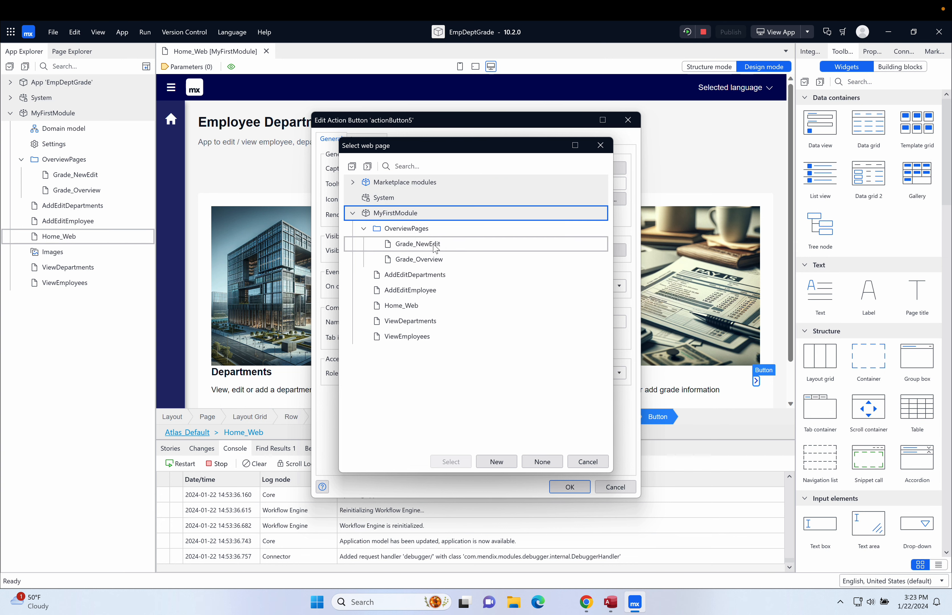
left_click(430, 258)
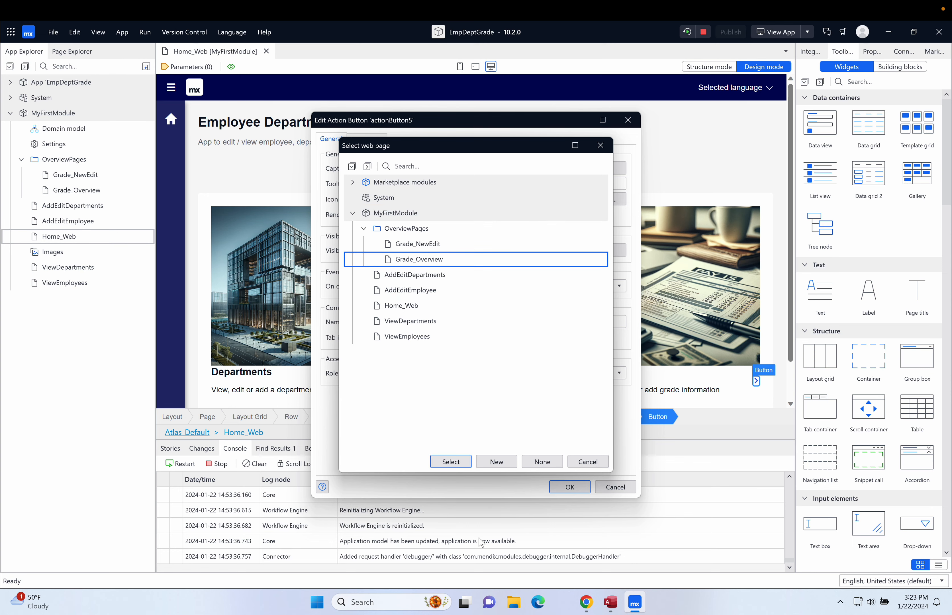
left_click(451, 462)
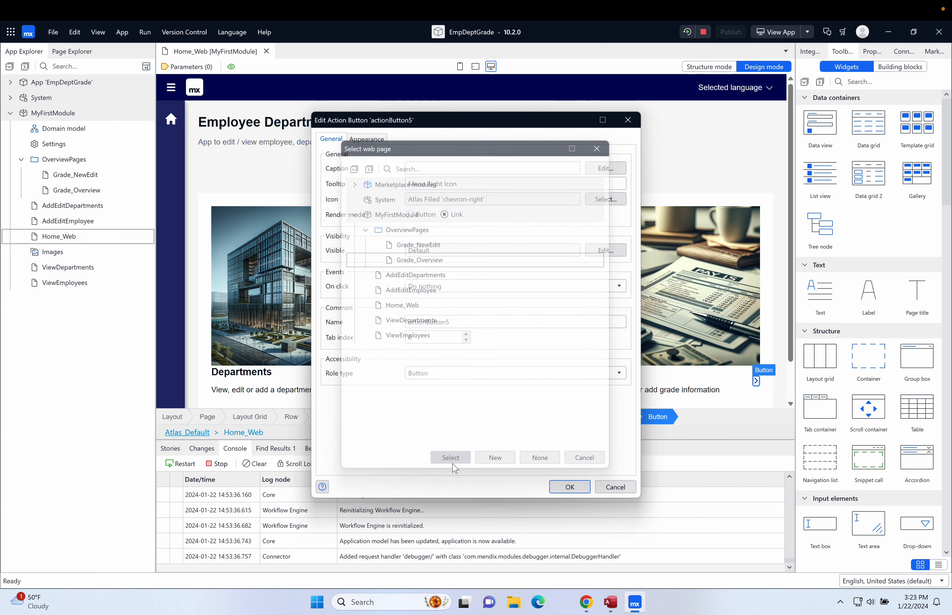
left_click(565, 492)
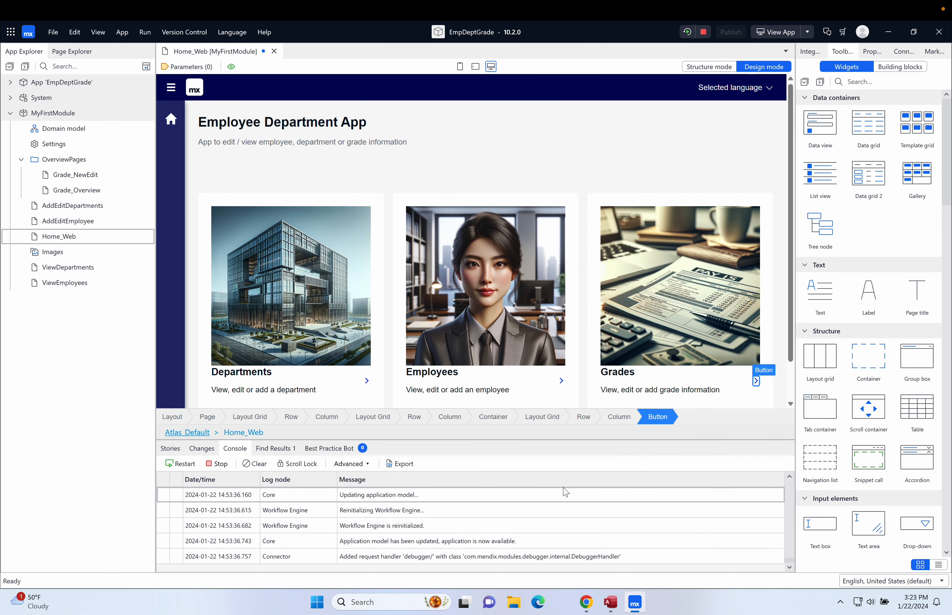
Save the Home_Web changes and restart the app locally
left_click(688, 32)
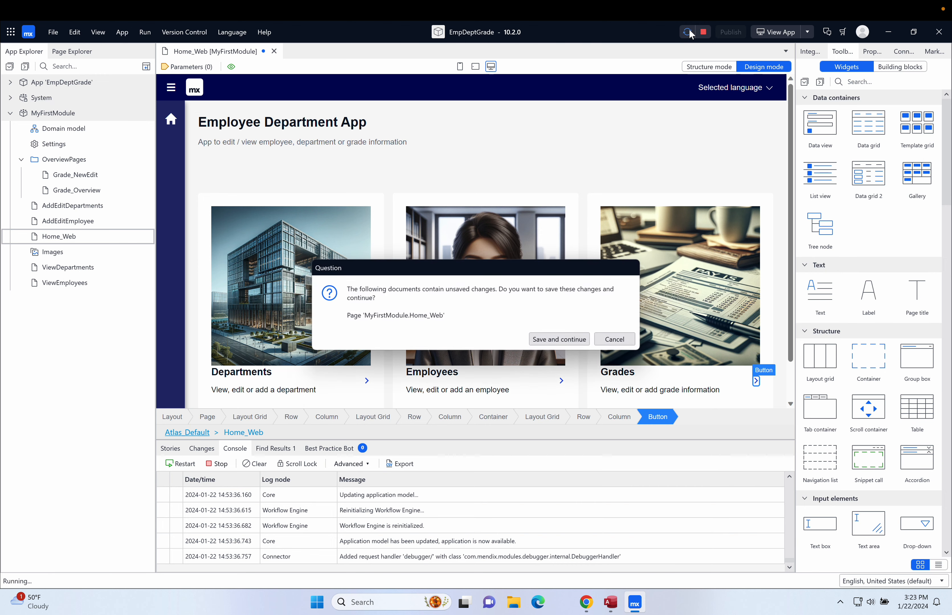
left_click(574, 339)
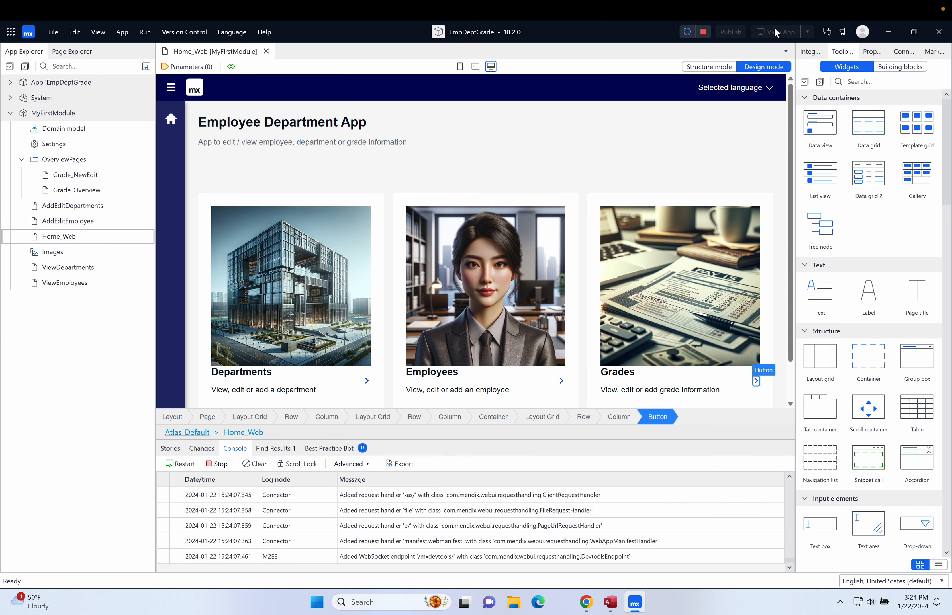
View the app in Chrome, check the Departments and Employees pages, and return home
left_click(776, 32)
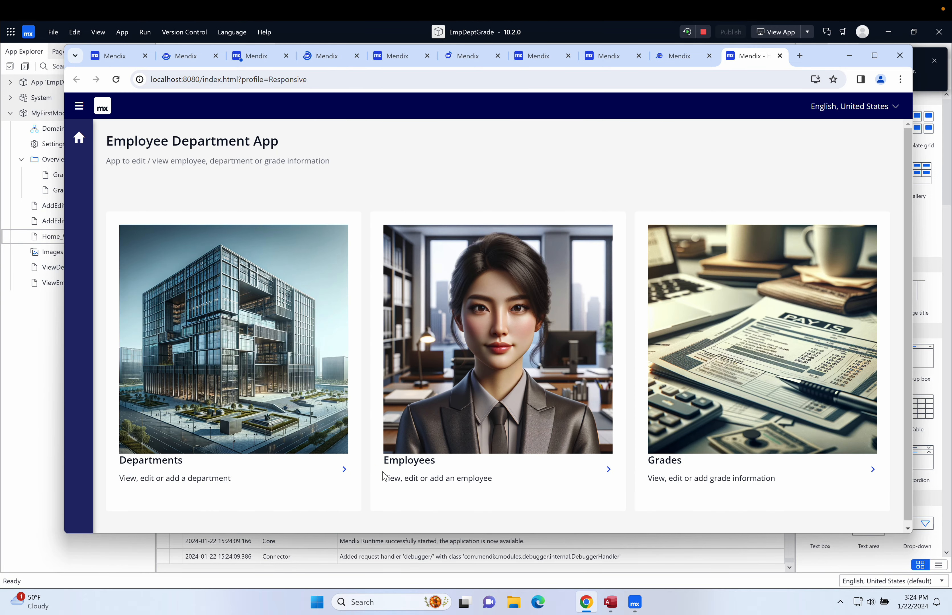
left_click(345, 472)
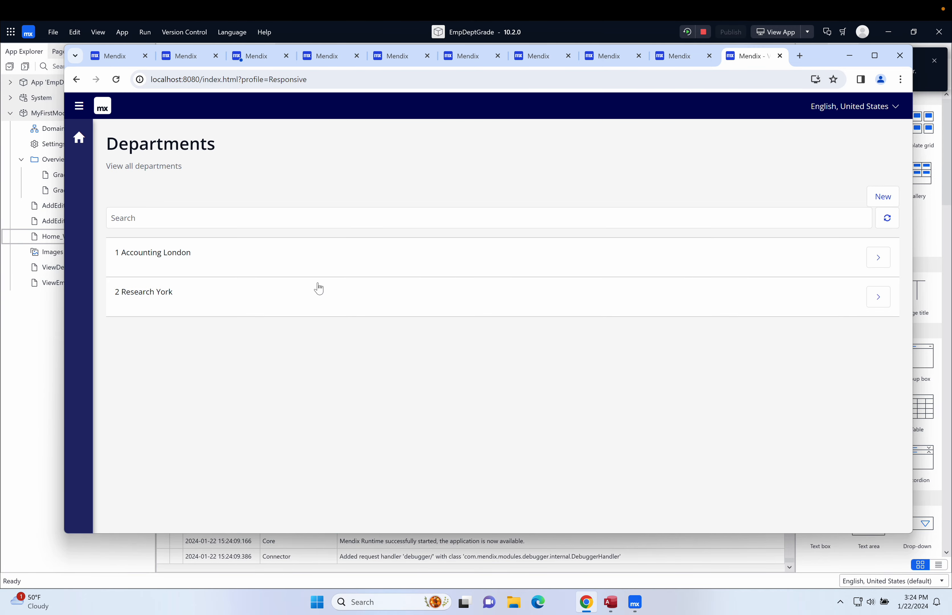
left_click(212, 301)
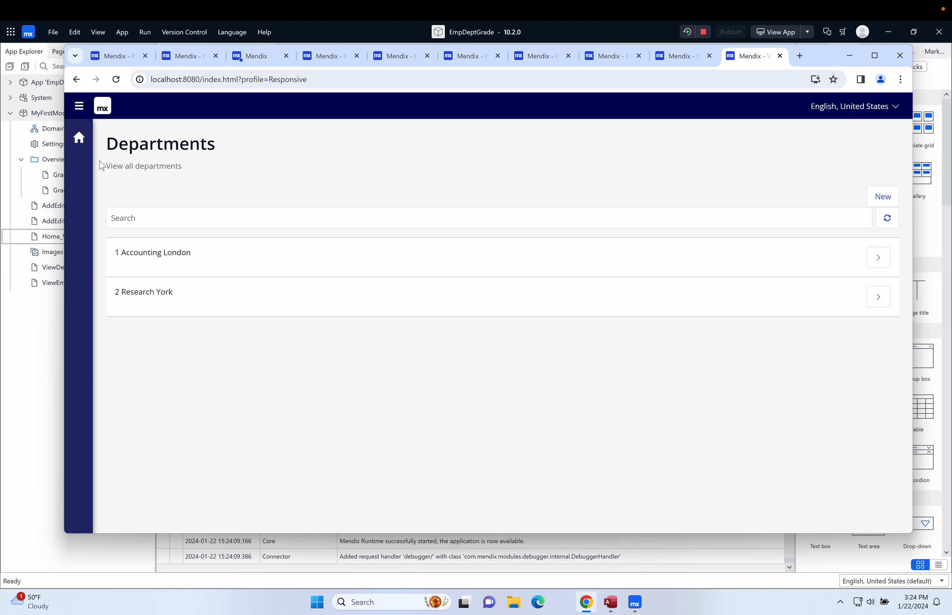
left_click(79, 138)
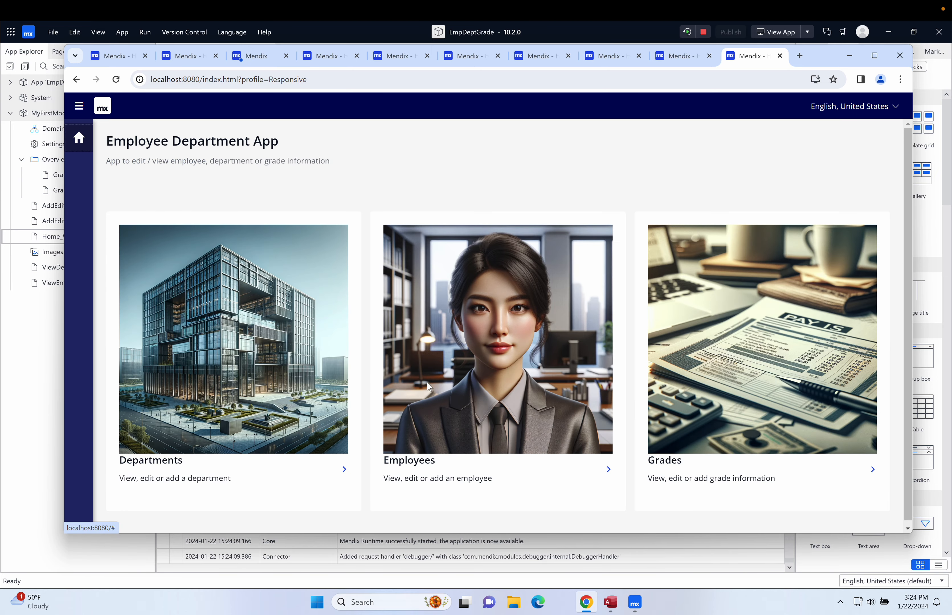
left_click(608, 471)
left_click(78, 139)
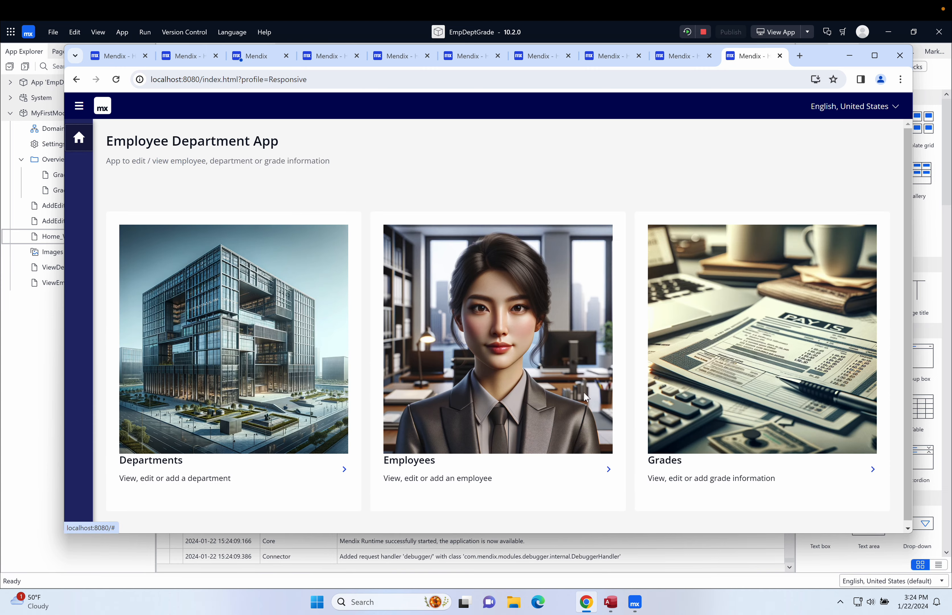
On the Grade list page, create grade 1 with losal 17000 and hisal 21999
left_click(873, 470)
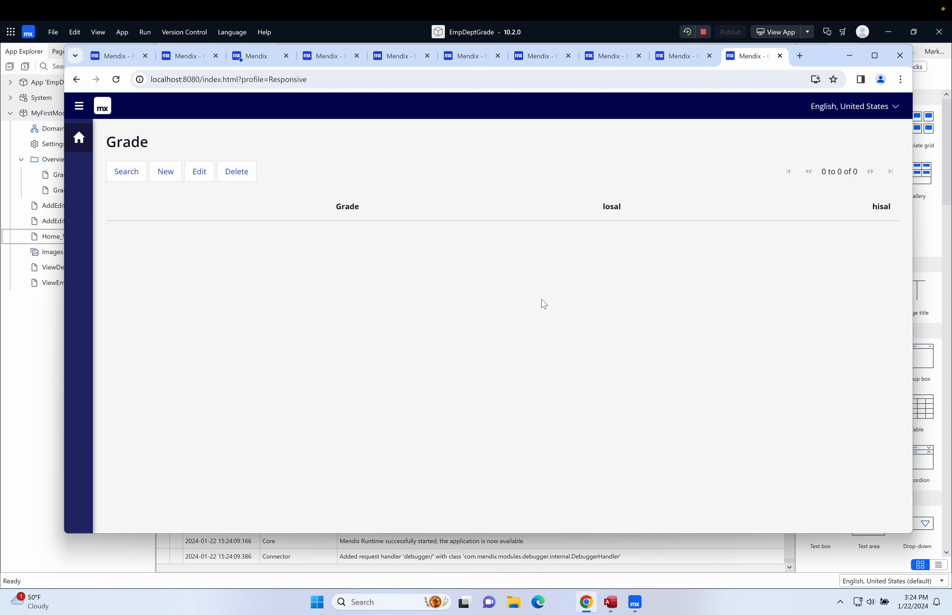
left_click(164, 171)
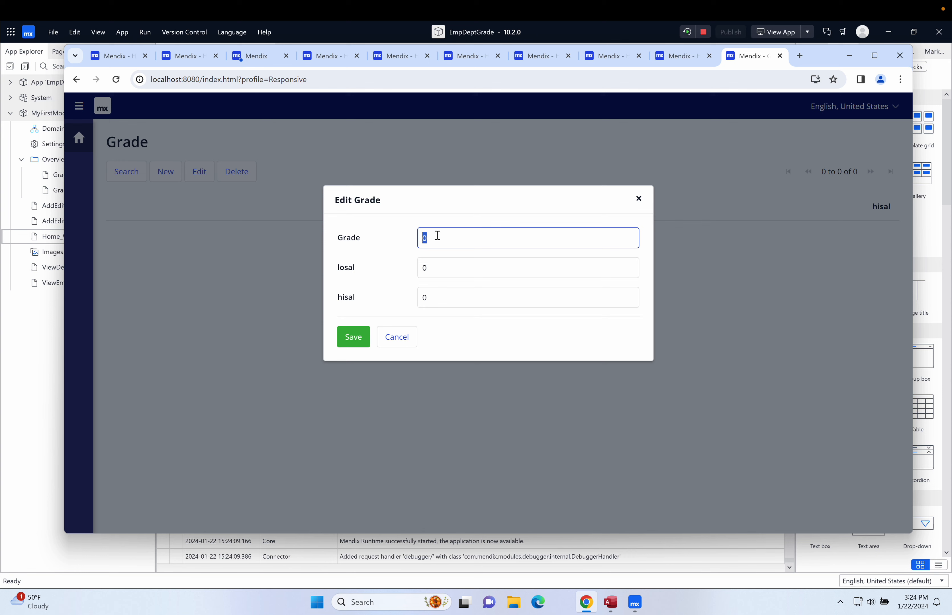
type("1")
left_click(432, 270)
key("BackSpace")
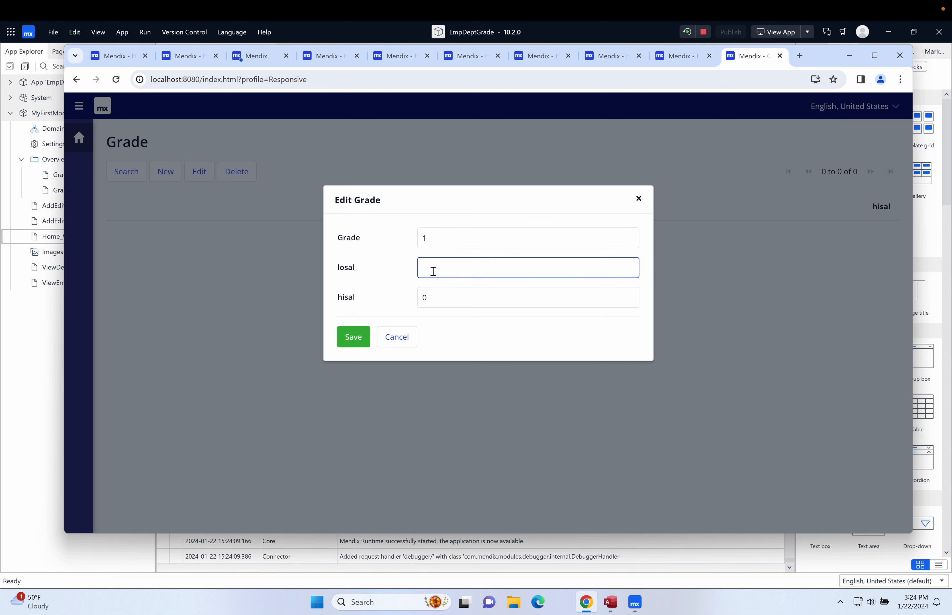
type("17000")
left_click(433, 294)
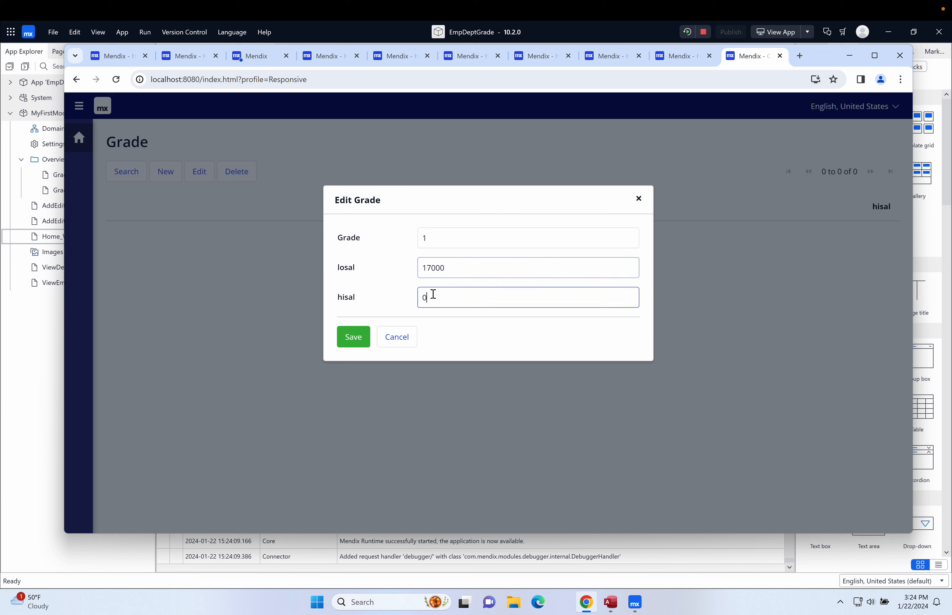
key("BackSpace")
type("21")
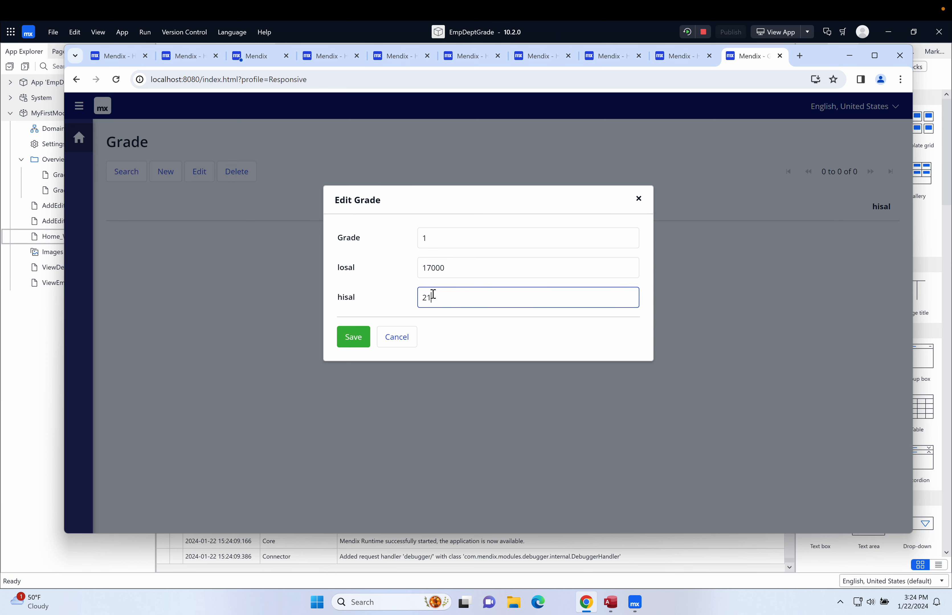
type("999")
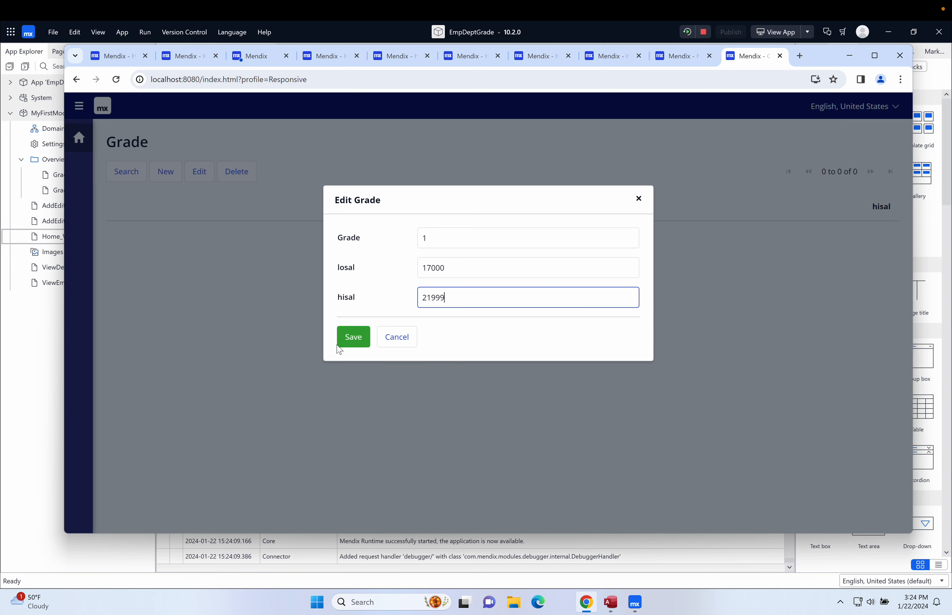
left_click(353, 337)
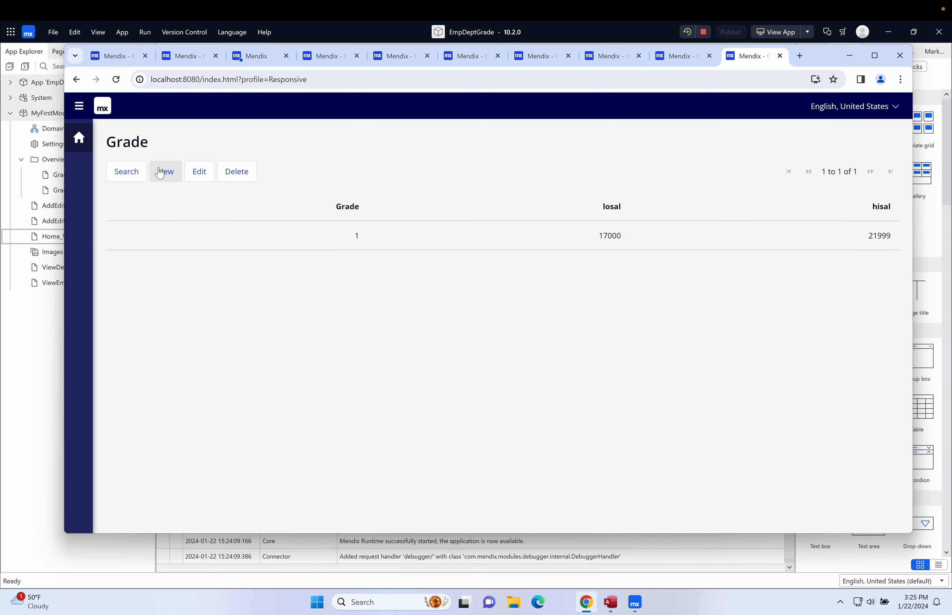
Create grade 2 with losal 22000 and hisal 23999
left_click(164, 173)
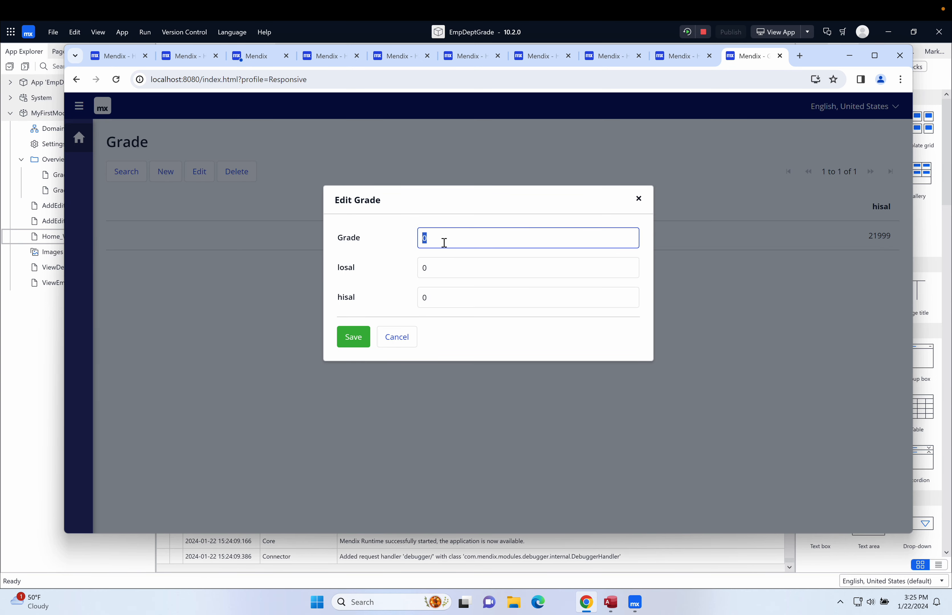
type("2")
left_click(440, 266)
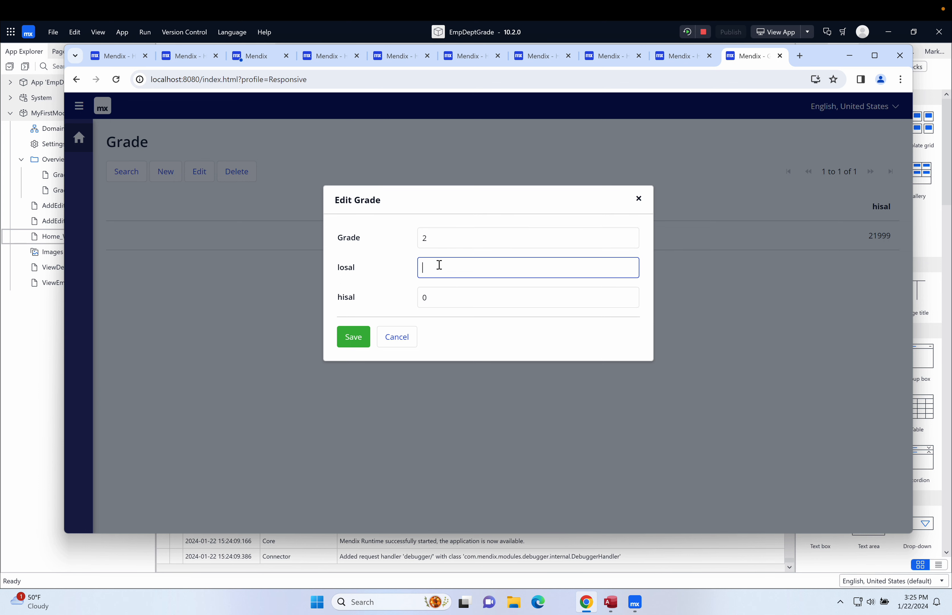
type("22000")
left_click(438, 295)
key("BackSpace")
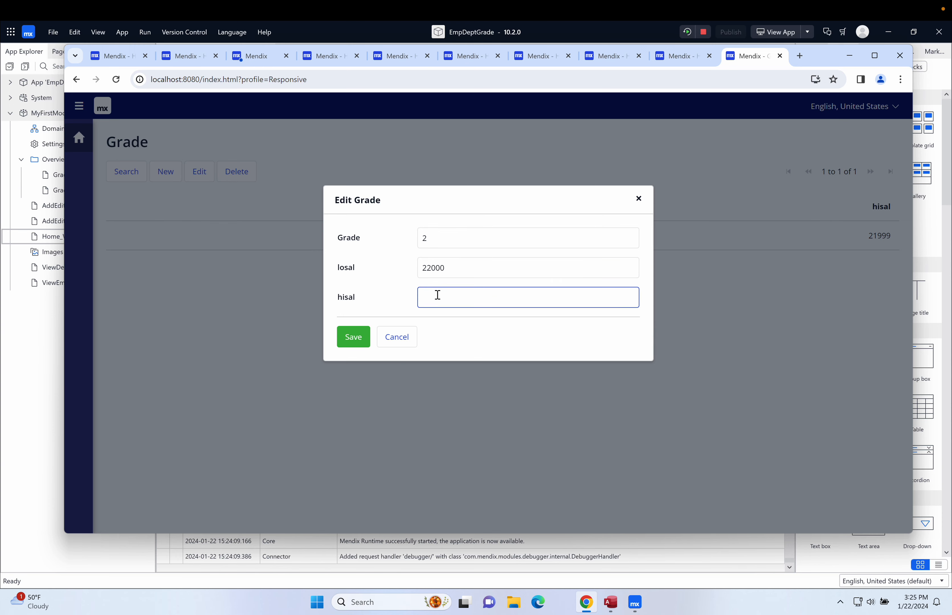
type("23999")
left_click(353, 338)
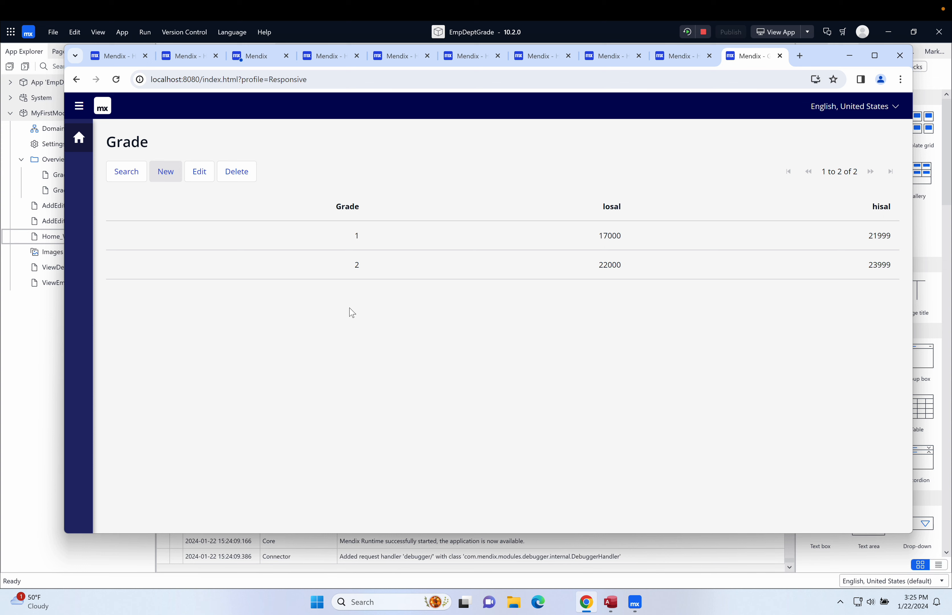
Open grade 1 for editing twice, close it unchanged each time, and return home
left_click(421, 243)
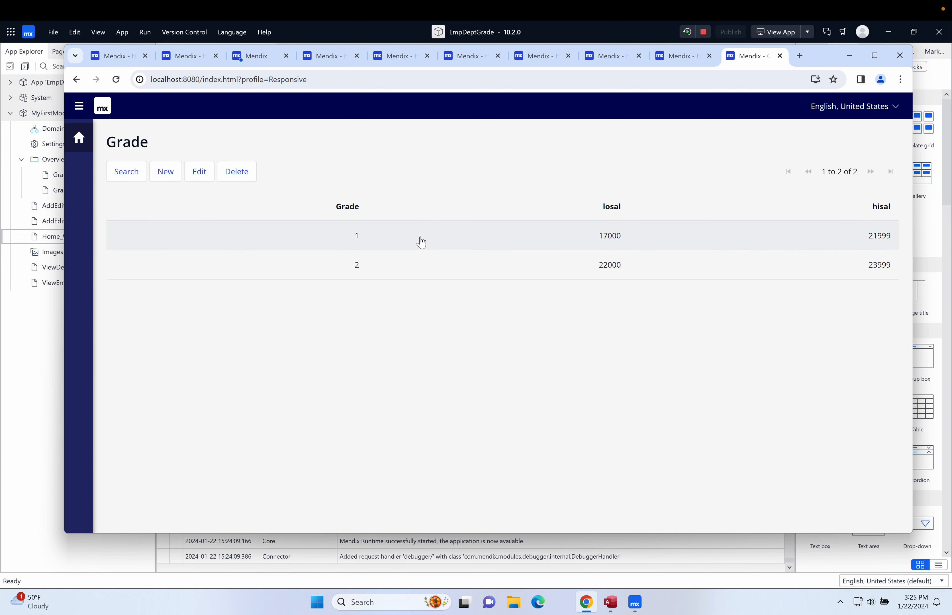
left_click(199, 172)
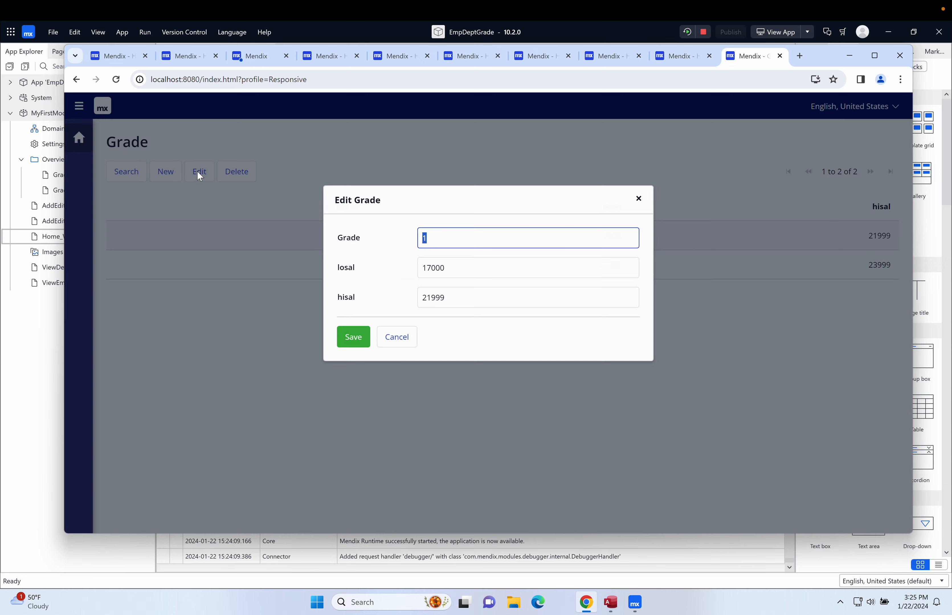
left_click(404, 338)
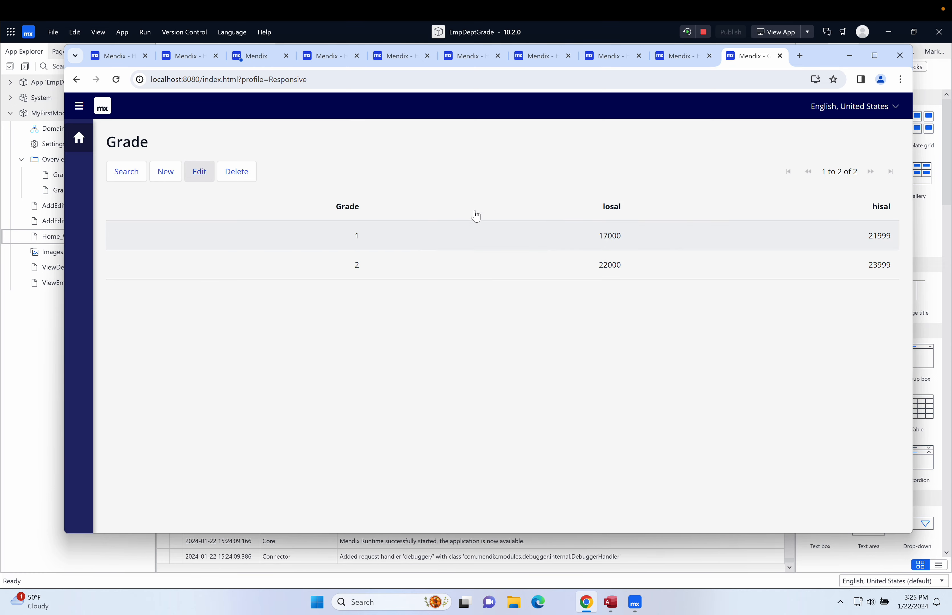
double_click(470, 237)
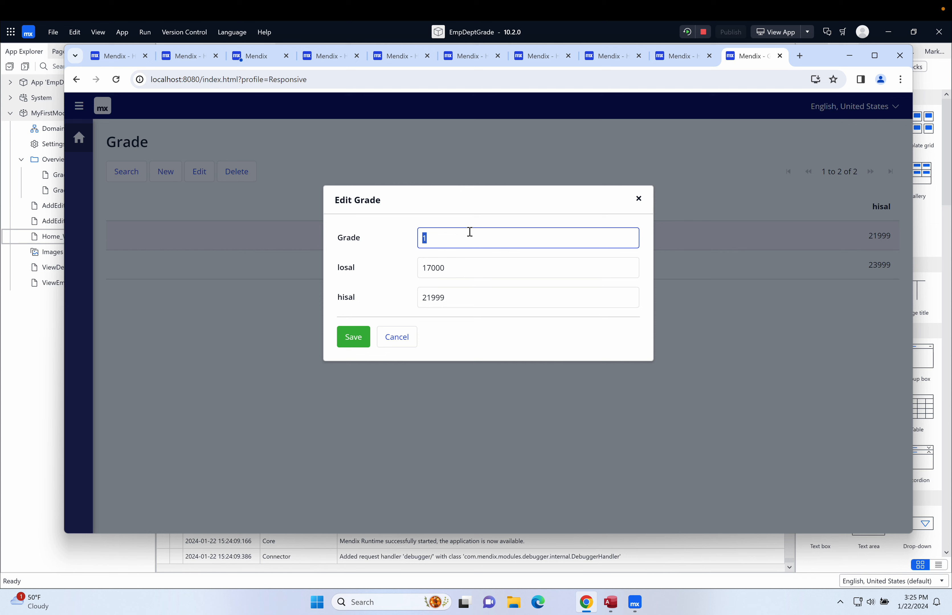
left_click(639, 198)
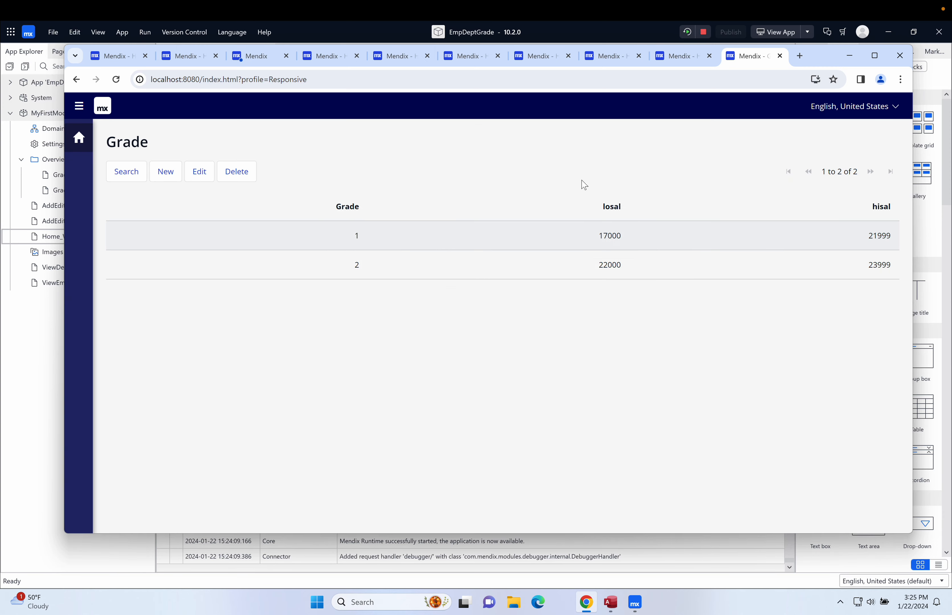
left_click(79, 139)
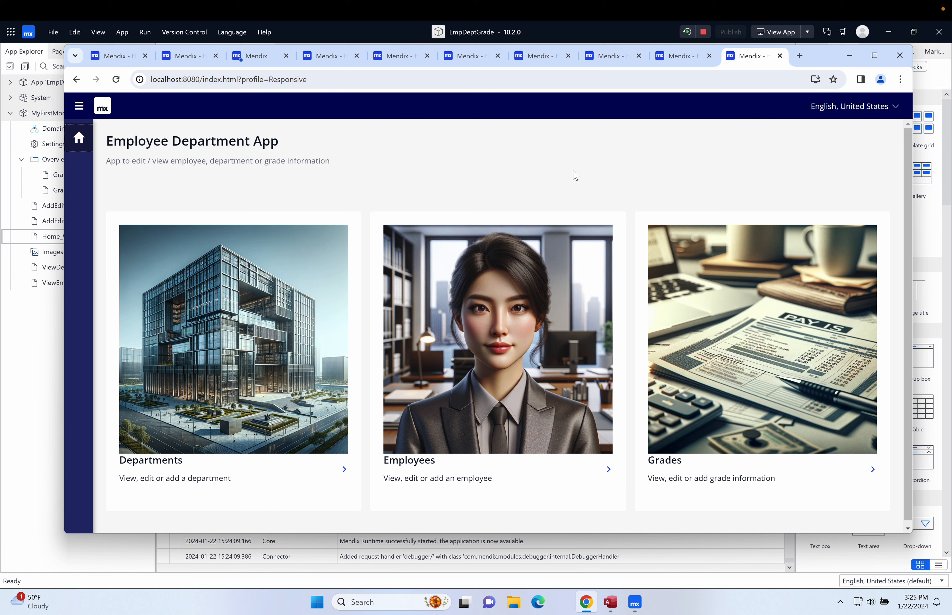